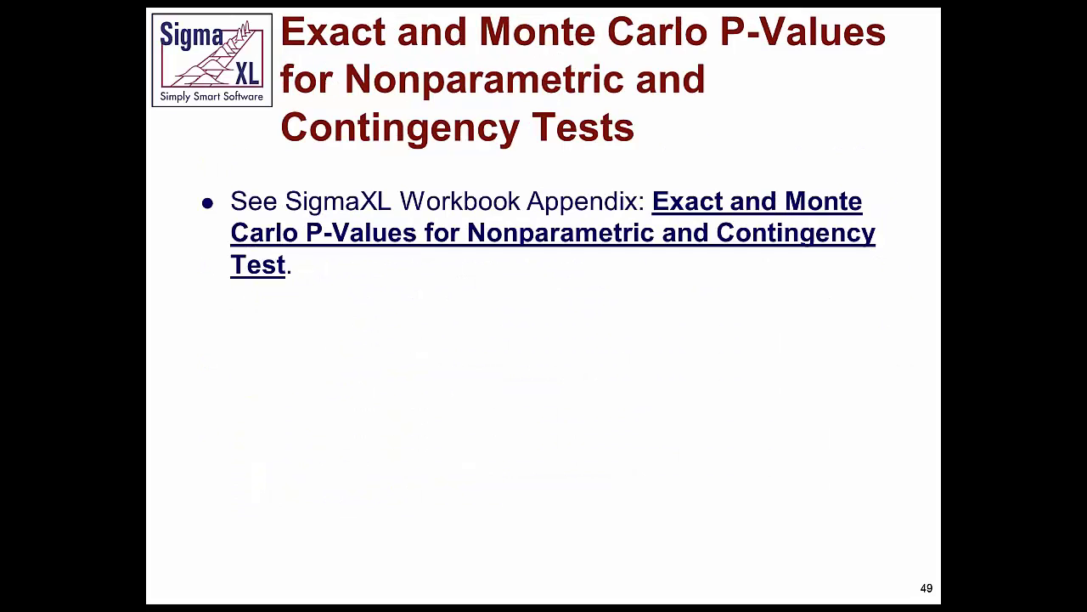
key("Right")
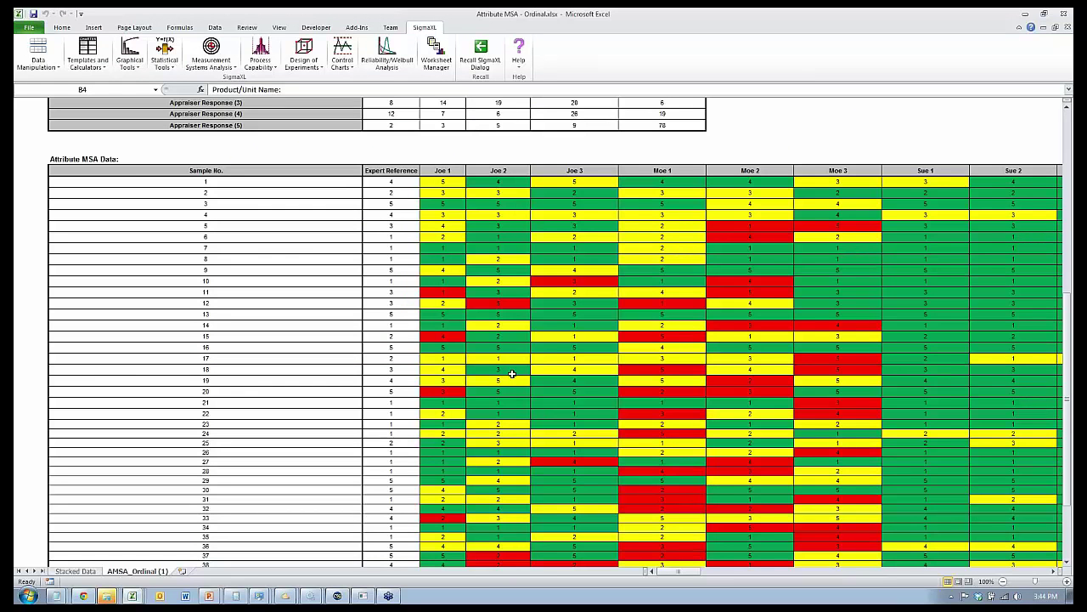
Step: Switch to the Nonnormal Task Time Difference - Small Sample workbook and show its Task Time Difference sheet
key("alt+Tab")
key("alt+Tab")
key("alt+Tab")
key("alt+Tab")
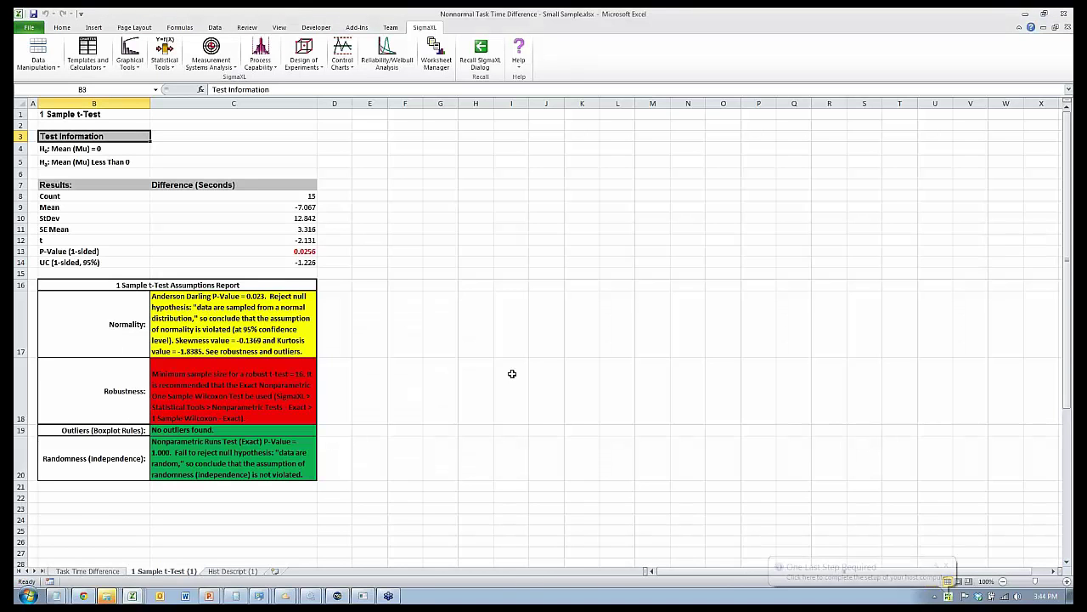
left_click(85, 571)
left_click(164, 571)
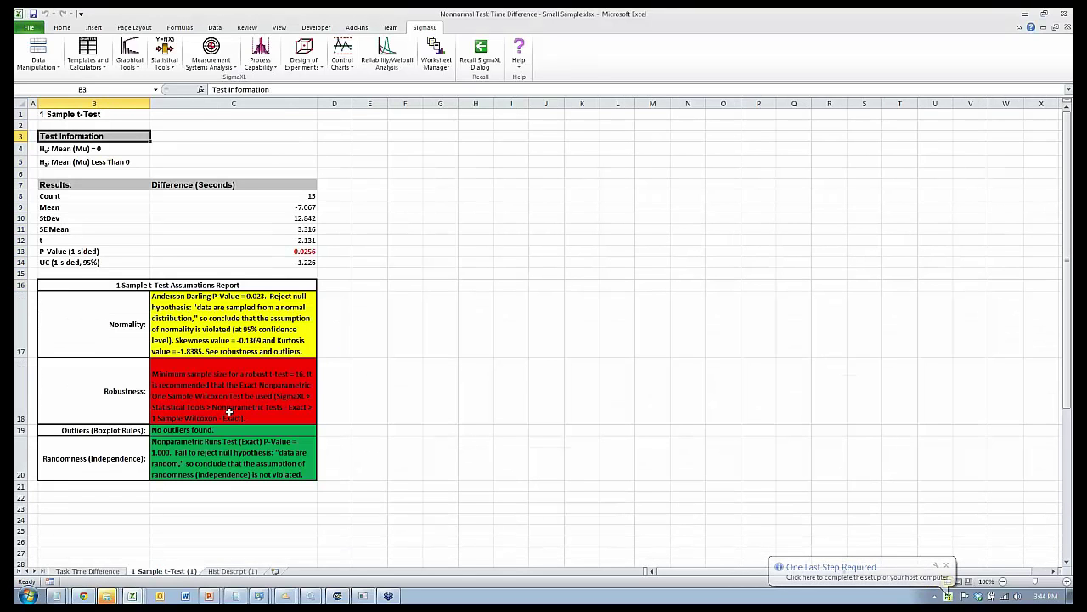
left_click(81, 573)
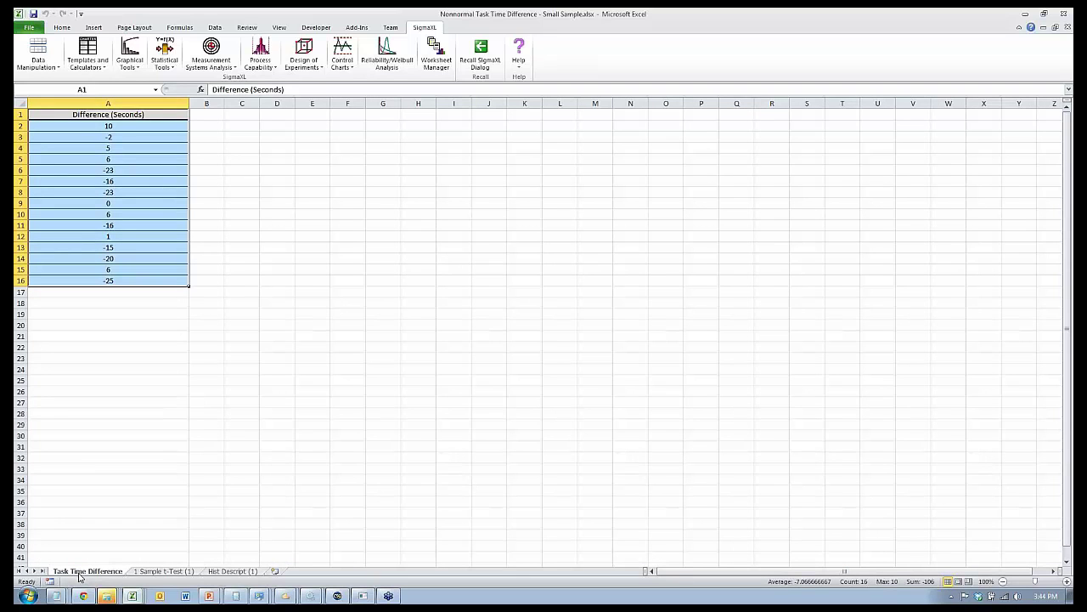
Step: Run a stacked 1 Sample Wilcoxon on Difference (Seconds), testing median 0 versus less than 0
left_click(159, 61)
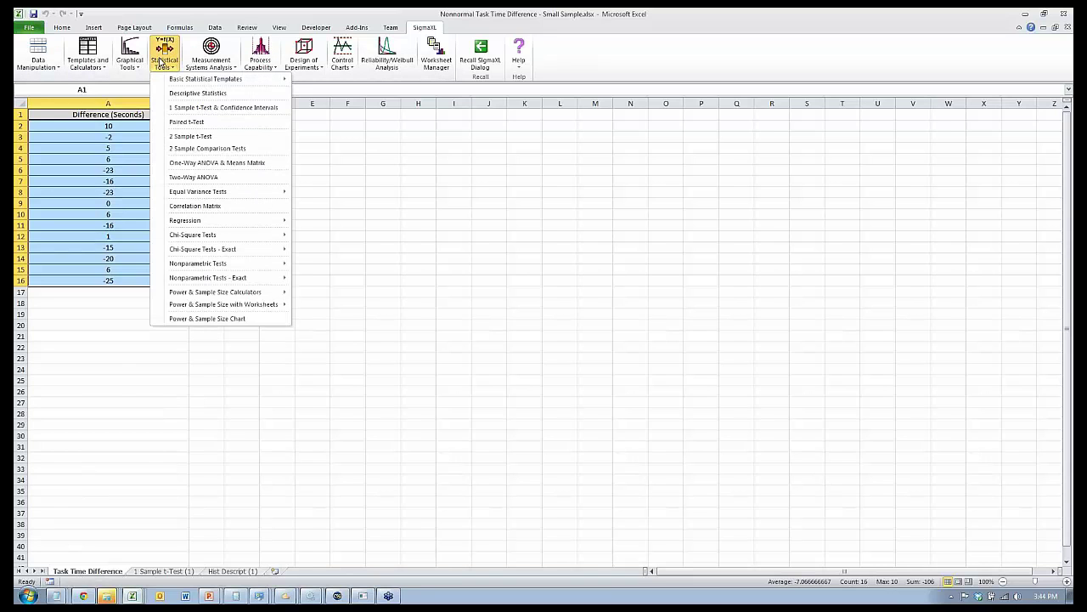
mouse_move(218, 269)
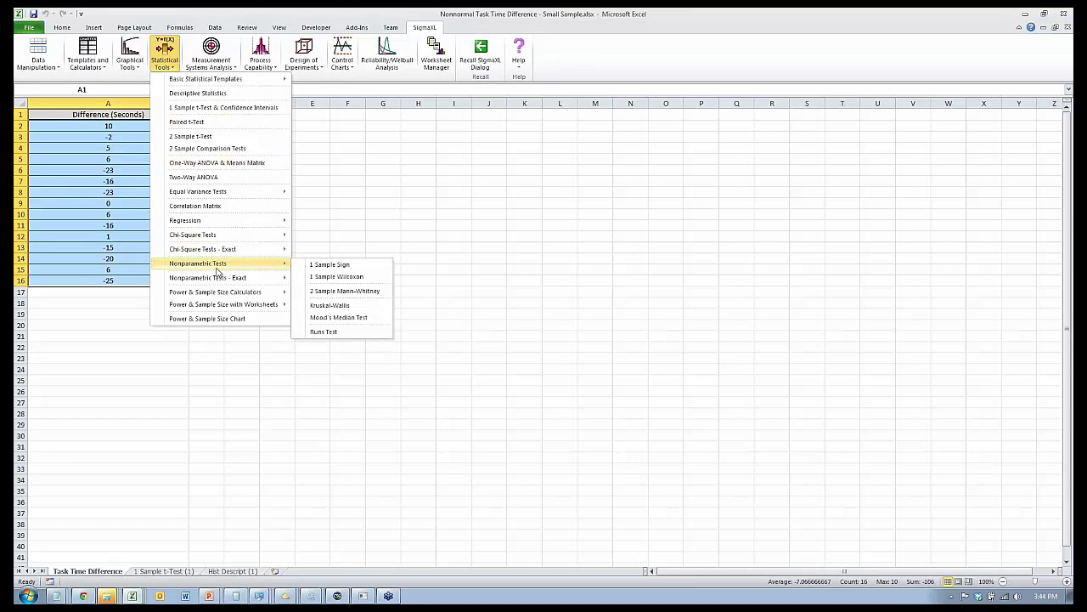
left_click(339, 277)
left_click(580, 347)
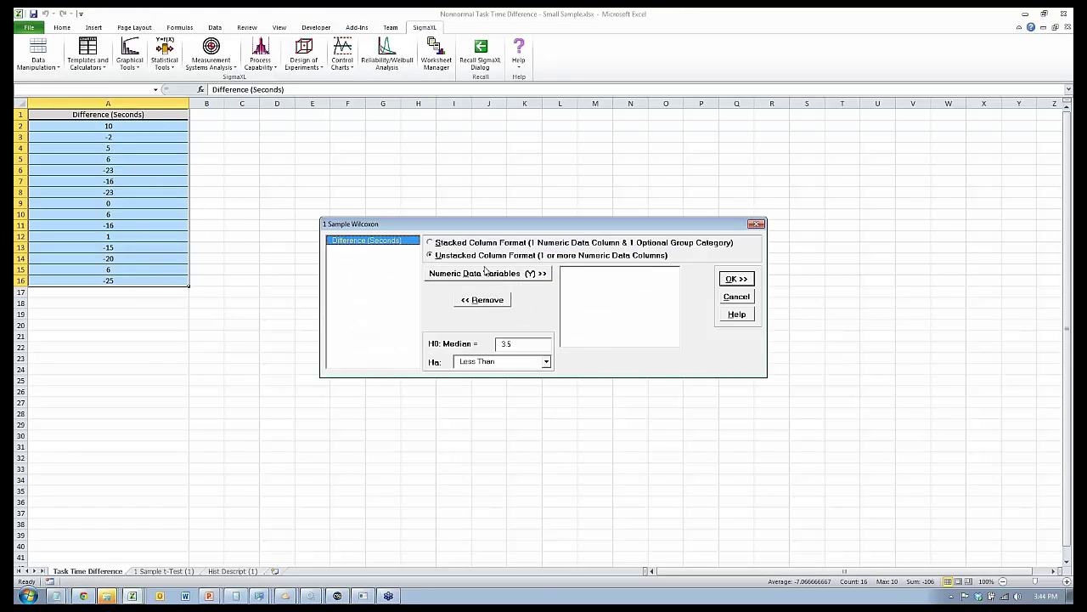
left_click(431, 243)
left_click(485, 273)
left_click(525, 344)
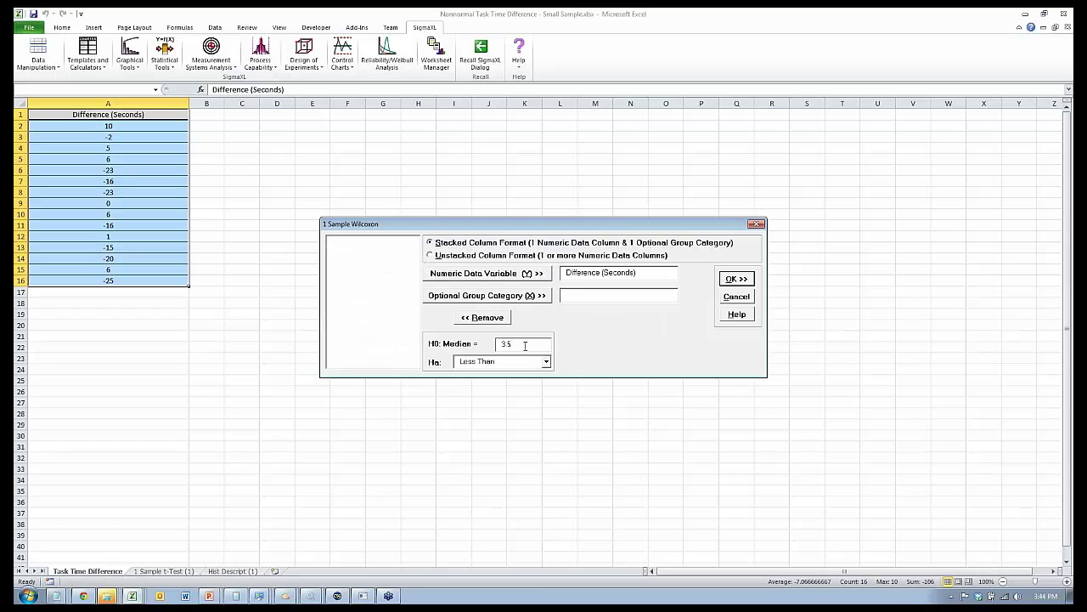
key("BackSpace")
key("BackSpace")
key("BackSpace")
type("0")
left_click(546, 362)
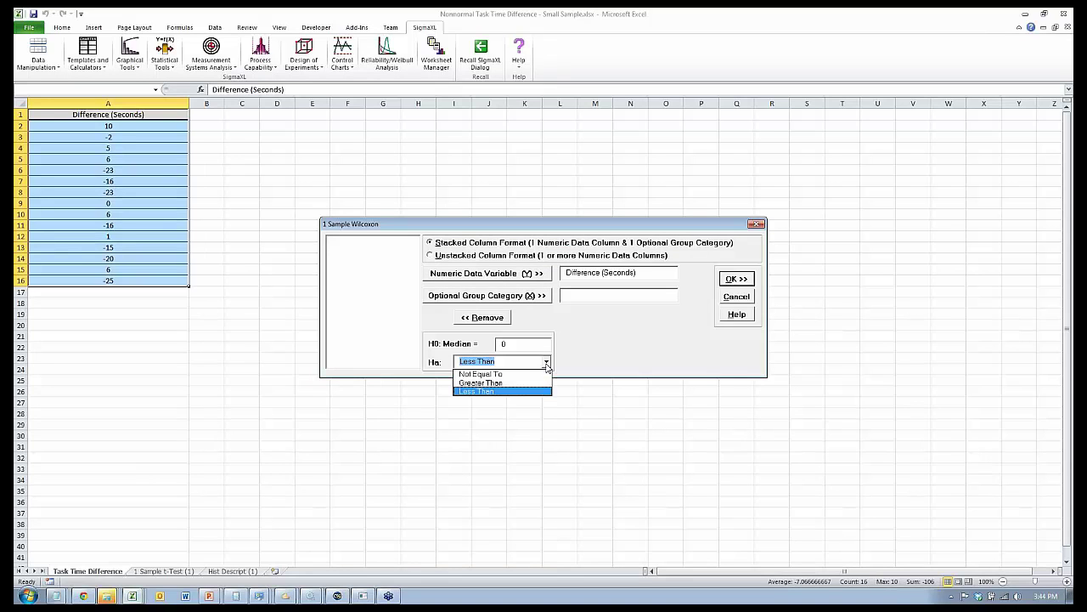
left_click(732, 279)
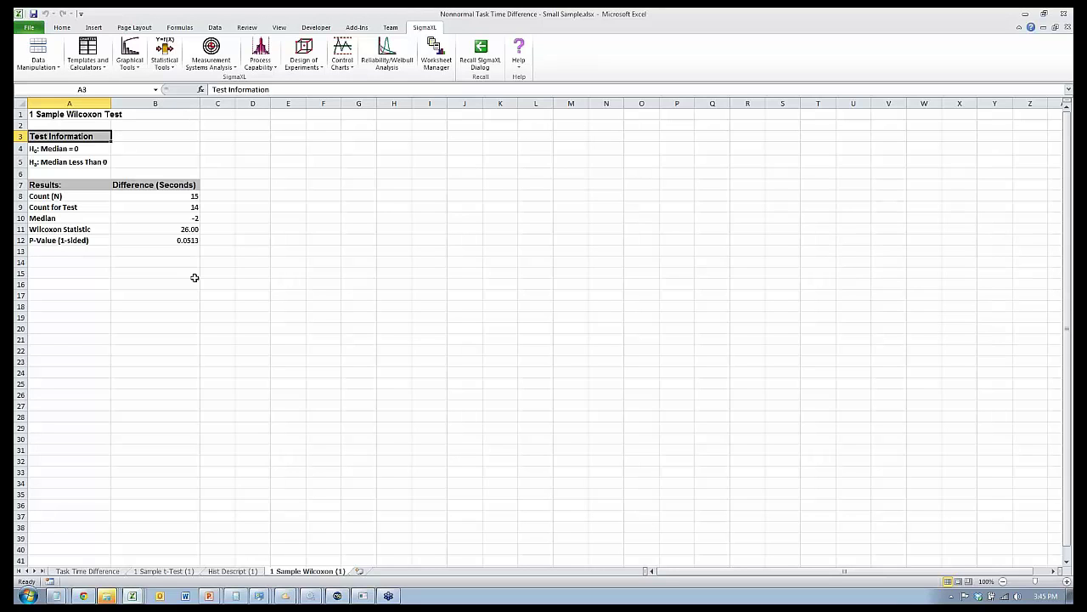
Step: From the data sheet, run the exact 1 Sample Wilcoxon on Difference (Seconds), giving p-value 0.0497
left_click(75, 573)
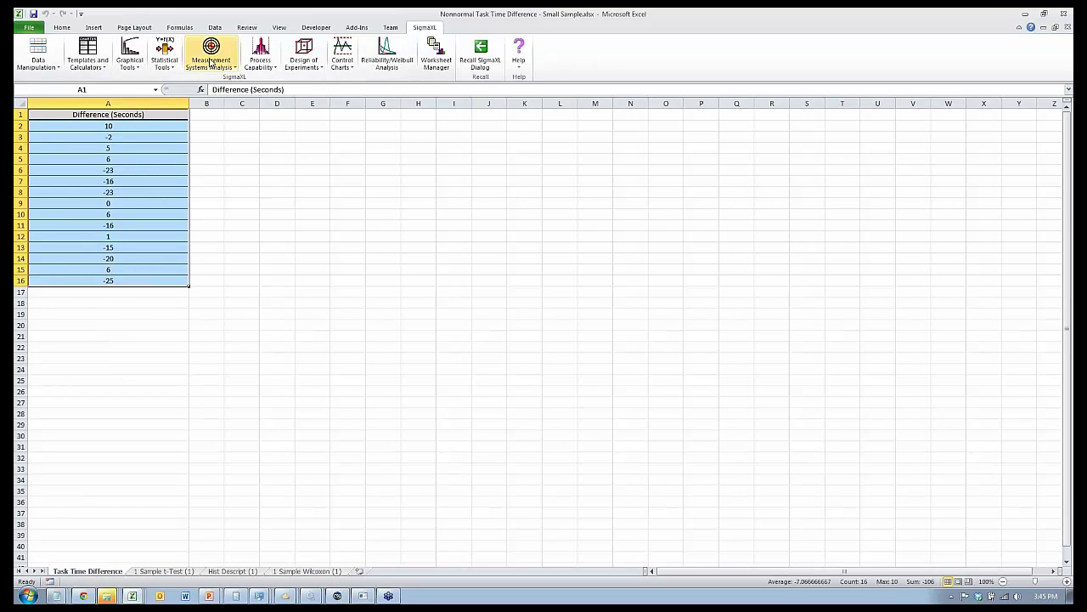
left_click(164, 56)
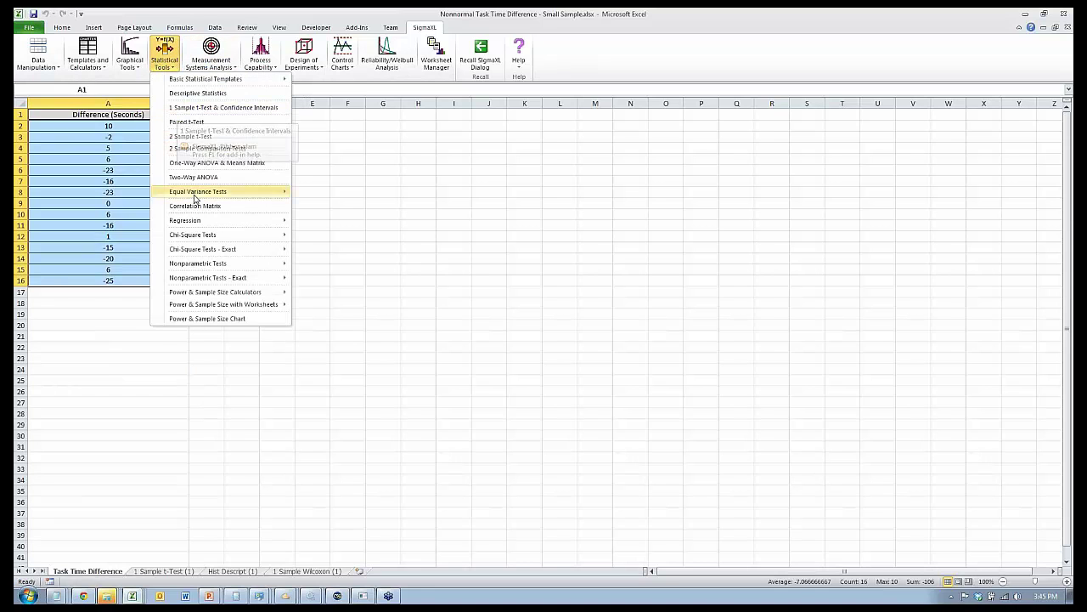
mouse_move(207, 281)
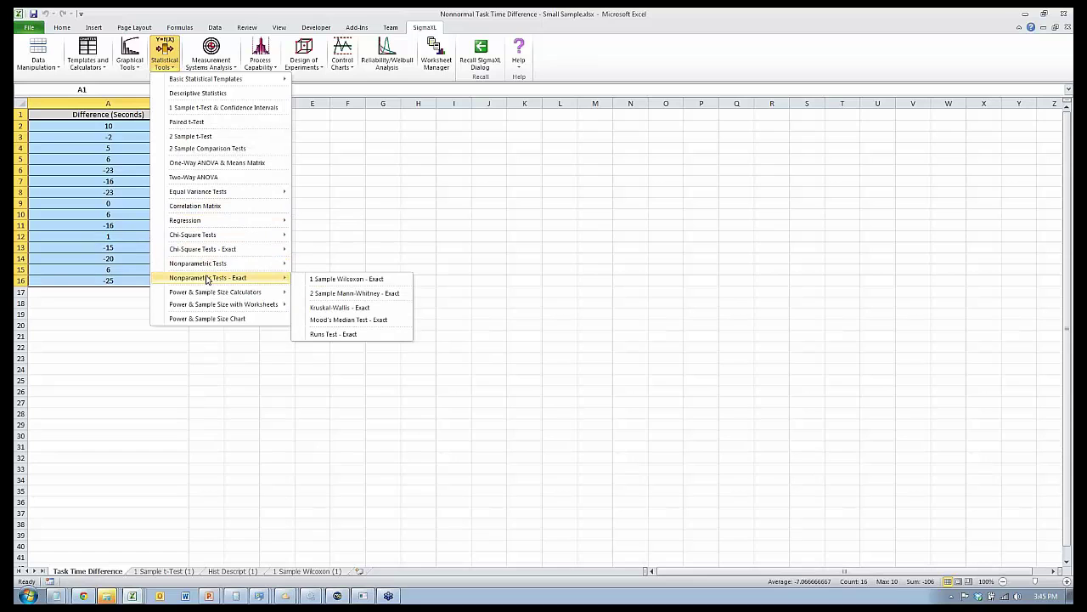
left_click(338, 281)
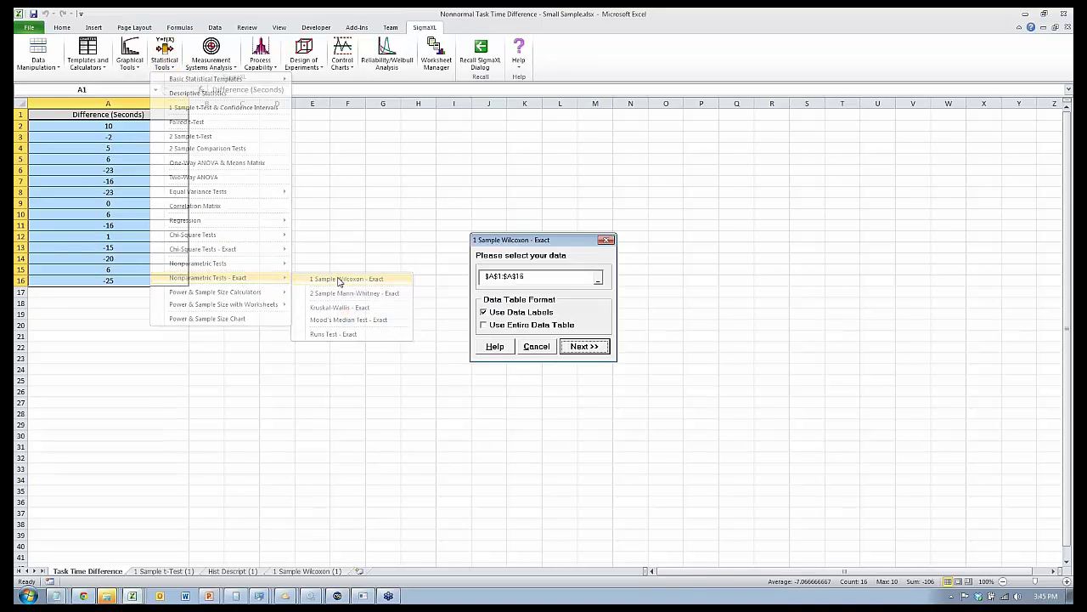
left_click(582, 346)
left_click(732, 279)
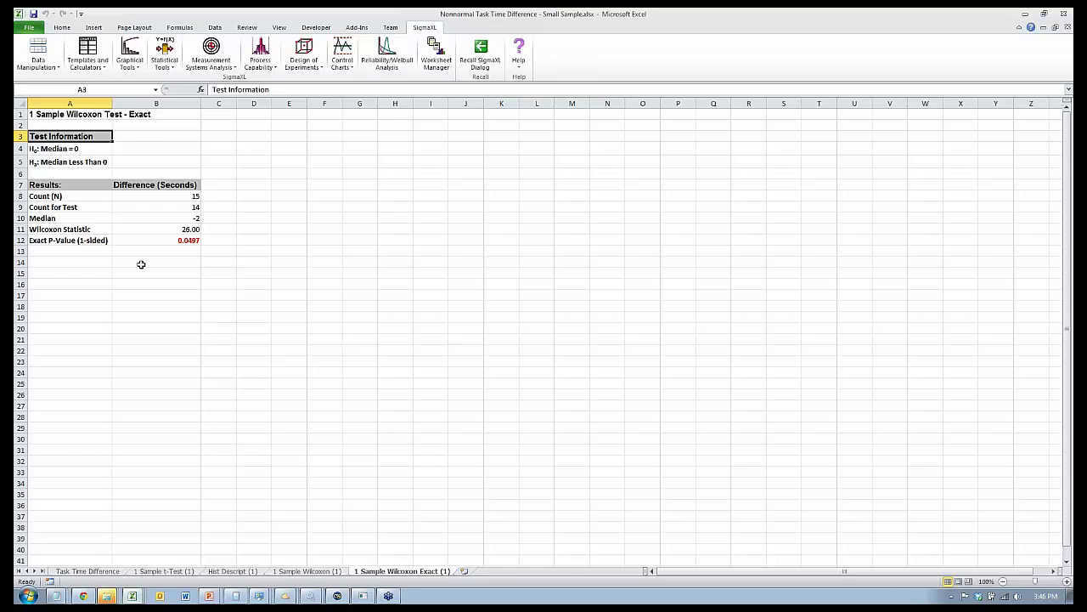
Step: Cycle through the open windows to bring the Oral_Lesions workbook to the front
key("alt+Tab")
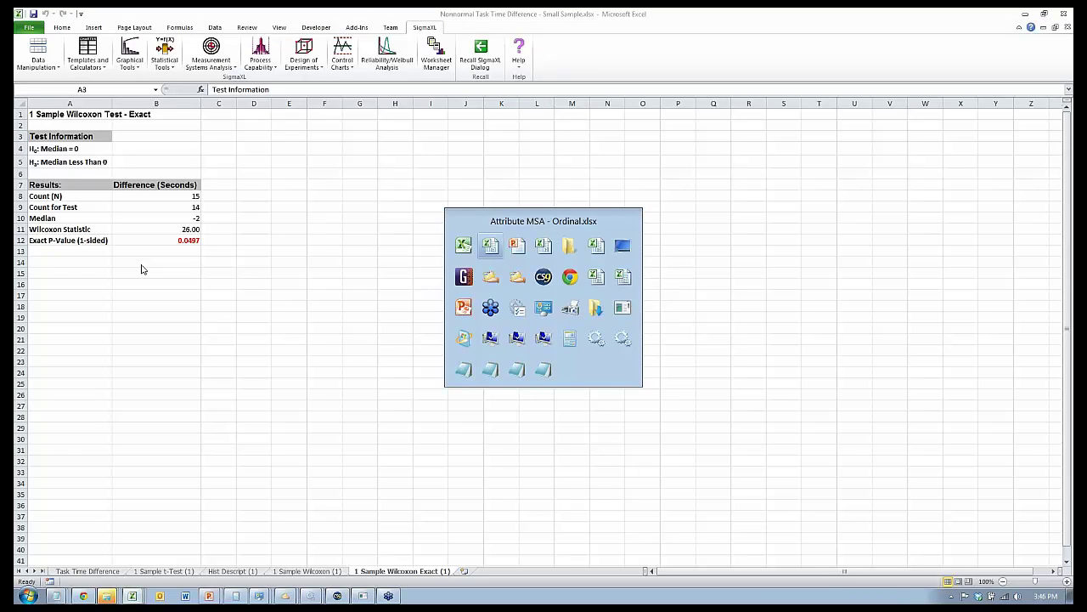
key("alt+Tab")
key("alt+Tab")
key("alt+Tab")
key("alt+Tab")
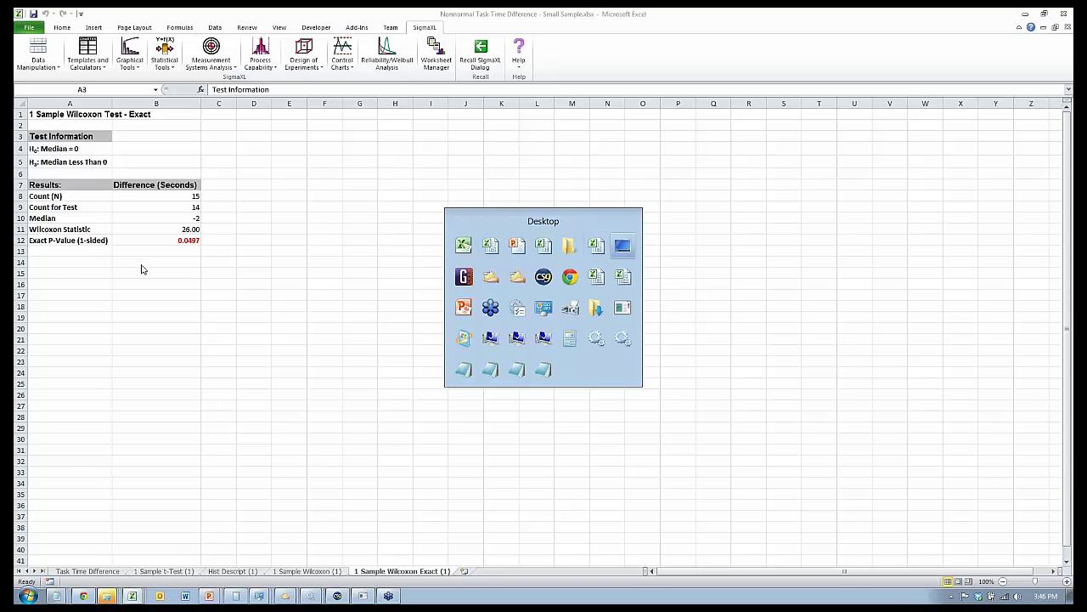
key("alt+Tab")
key("alt+Tab")
key("alt+Tab")
key("alt+Tab")
key("alt+Tab")
key("alt+Tab")
key("alt+Tab")
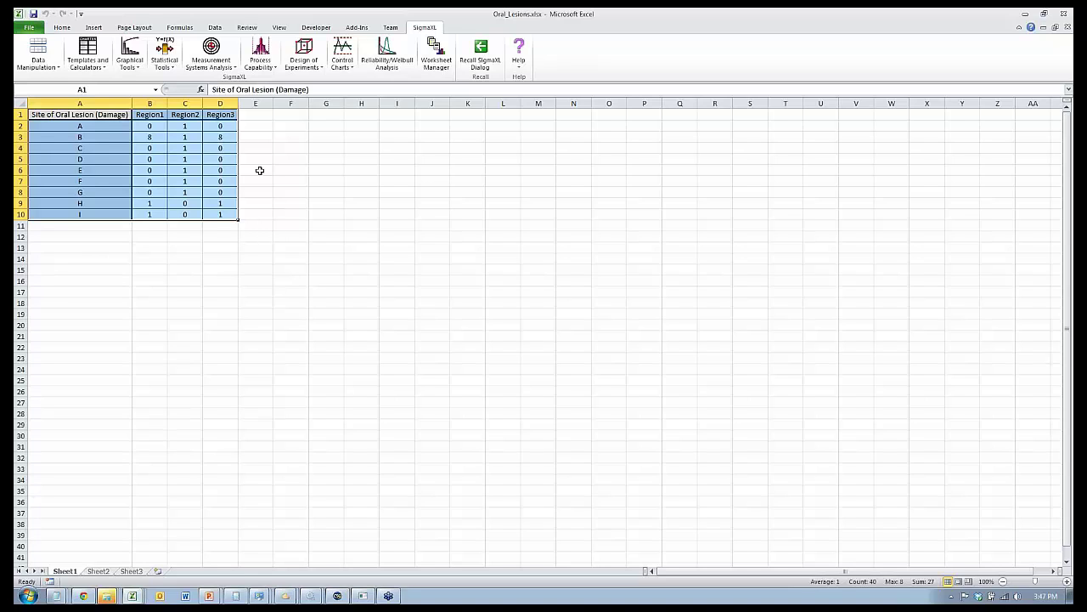
Step: Run the Fisher's exact chi-square test on the Region1–Region3 lesion-count table
left_click(161, 64)
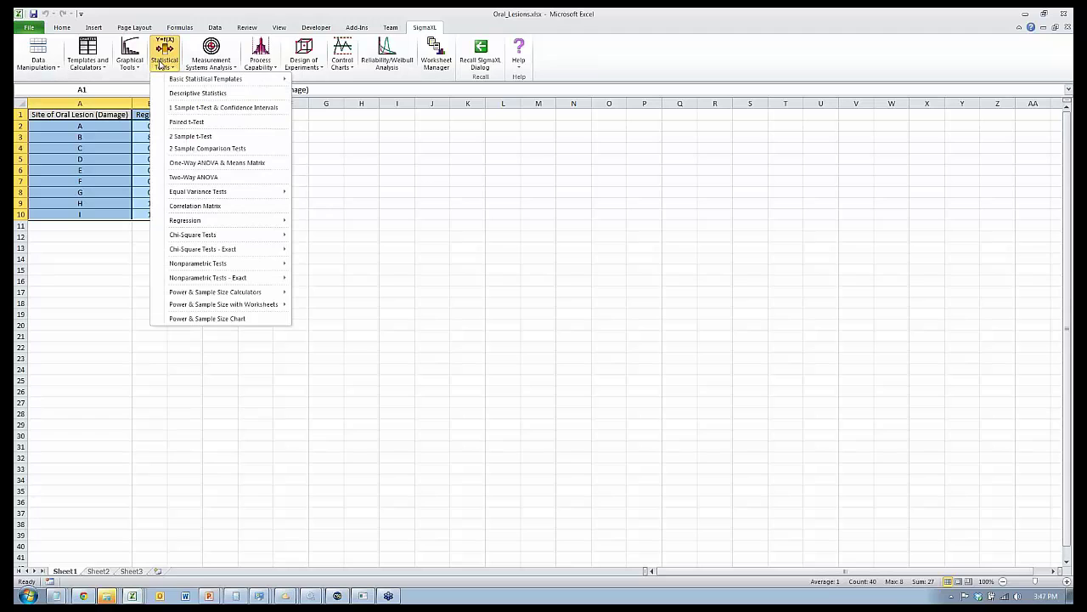
mouse_move(205, 250)
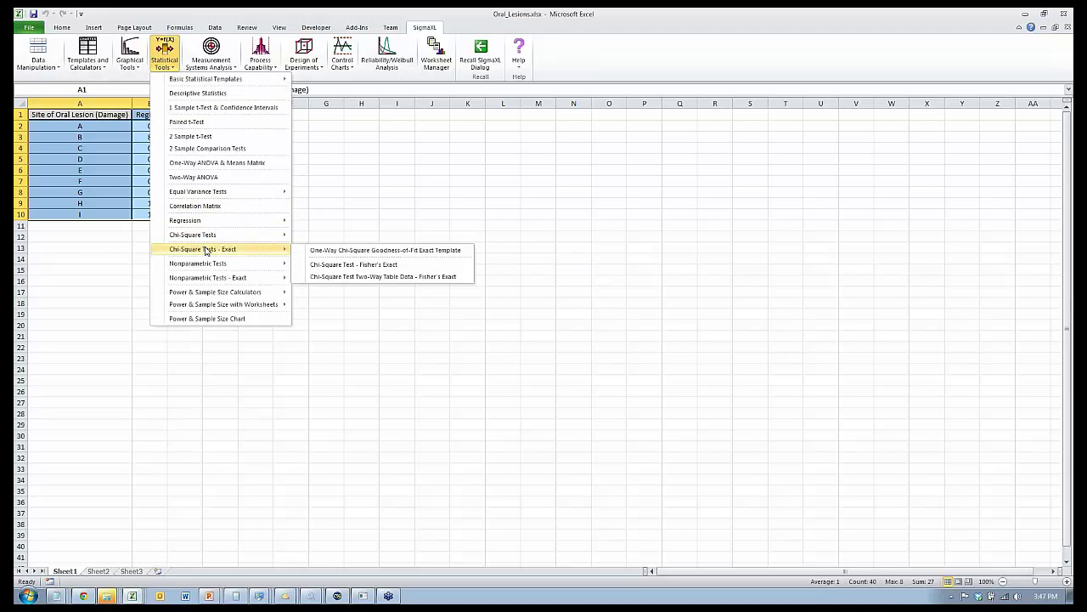
left_click(363, 277)
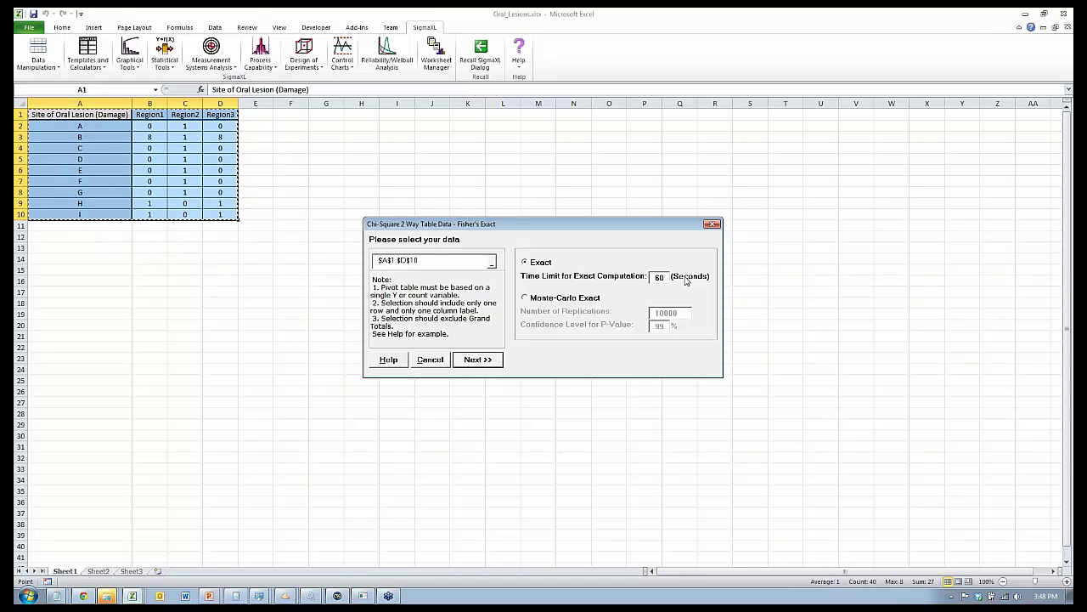
left_click(484, 360)
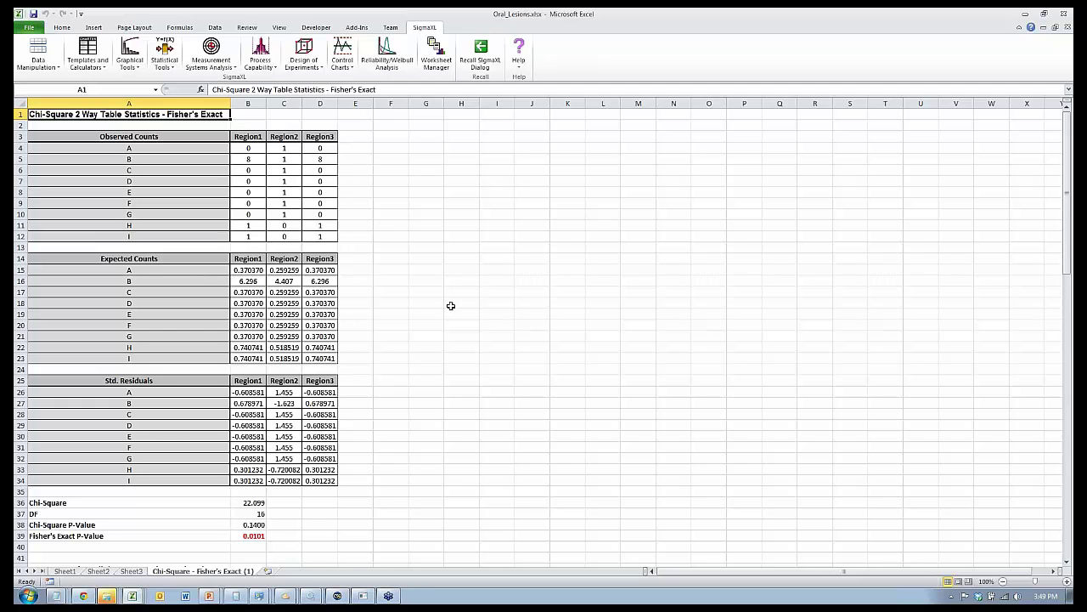
scroll(450, 305, "down", 1)
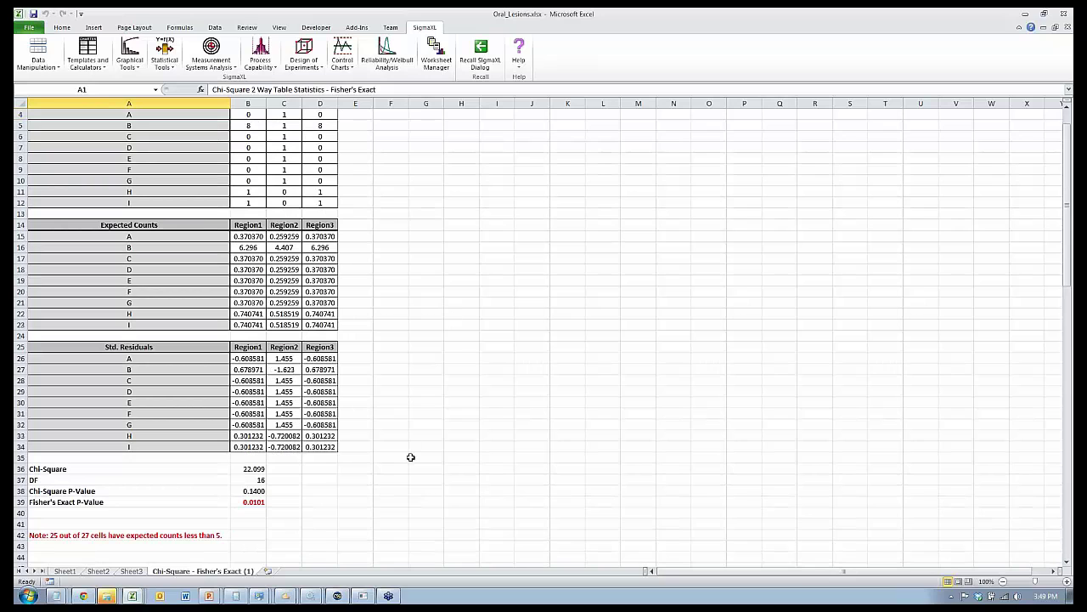
left_click(238, 488)
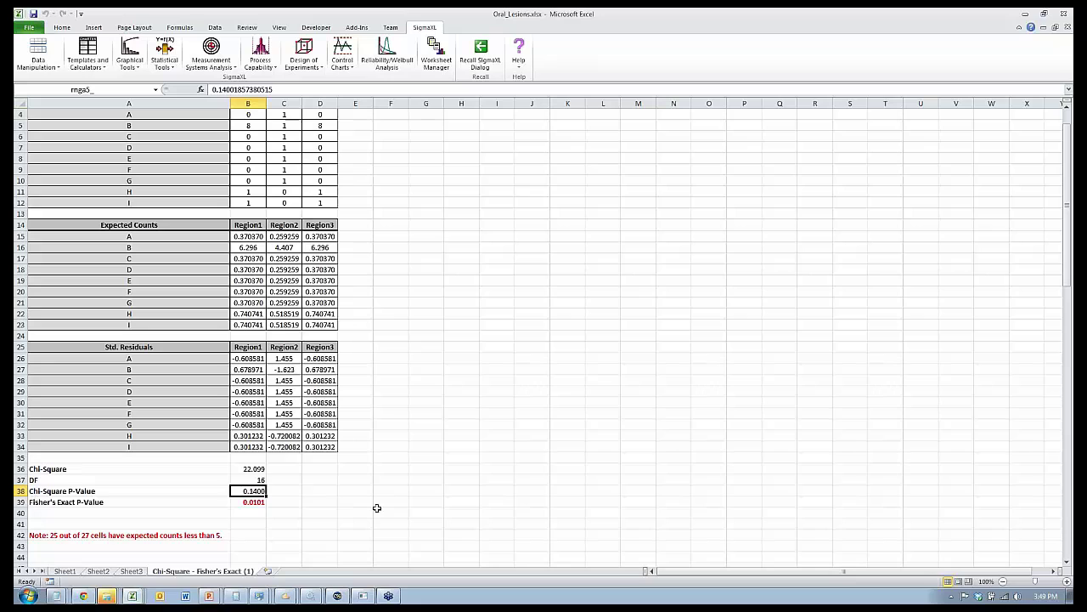
key("Down")
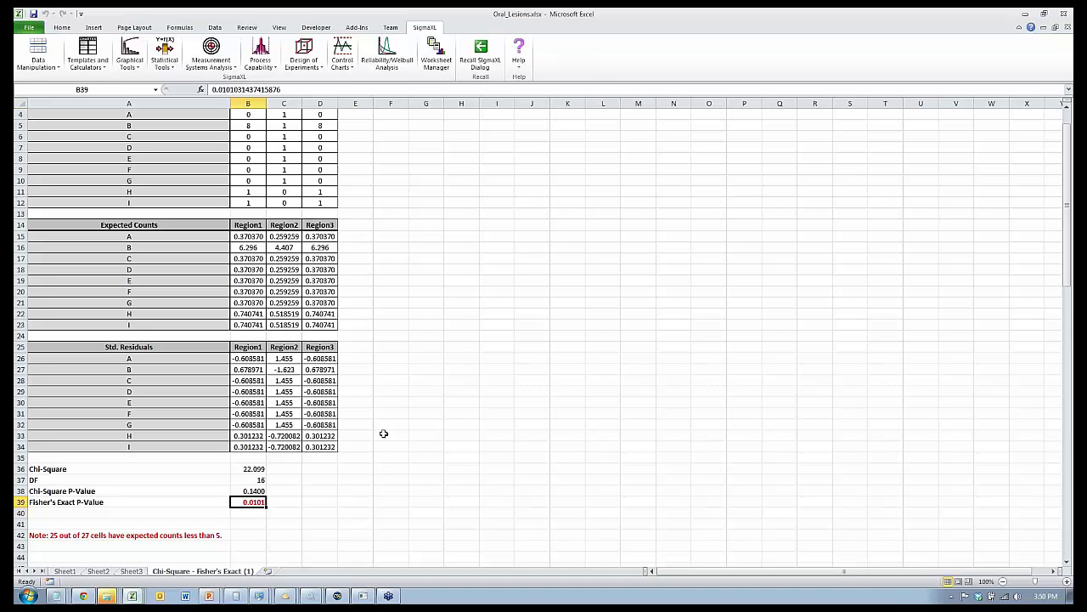
Step: Recall the Fisher's exact dialog and switch it to Monte-Carlo Exact (10000 replications, 99% confidence)
left_click(481, 52)
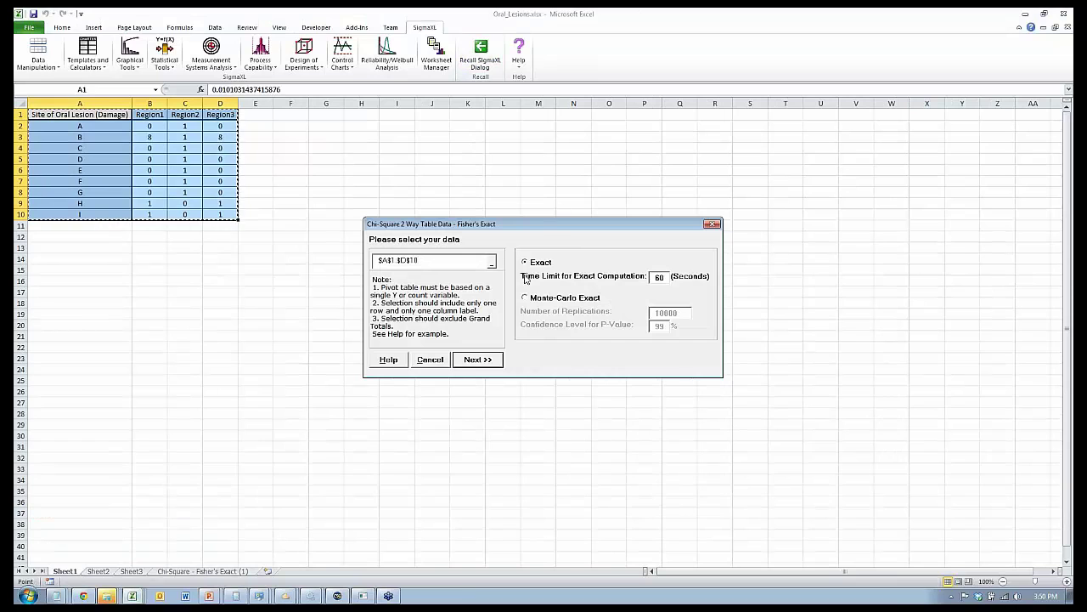
left_click(526, 299)
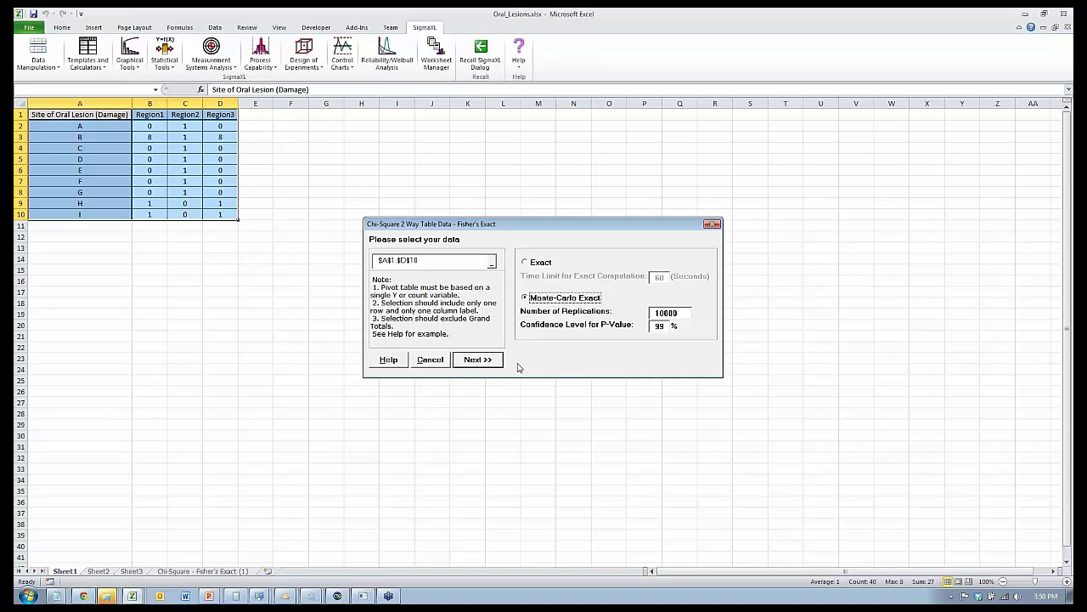
Step: Run the Monte Carlo chi-square test and scroll to its Fisher's p-value of 0.0106
left_click(480, 359)
scroll(425, 408, "down", 2)
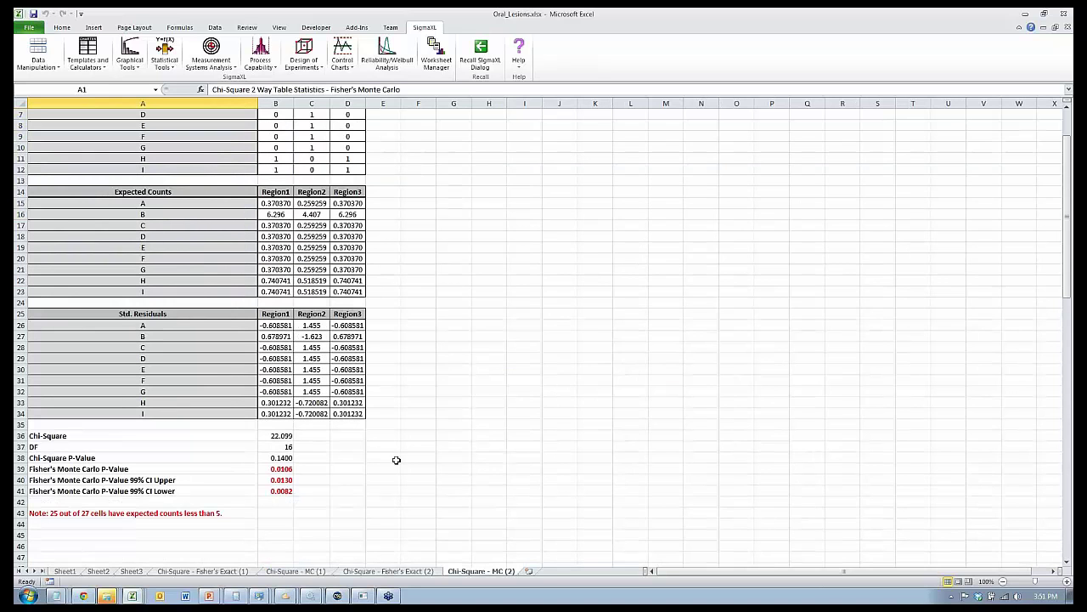